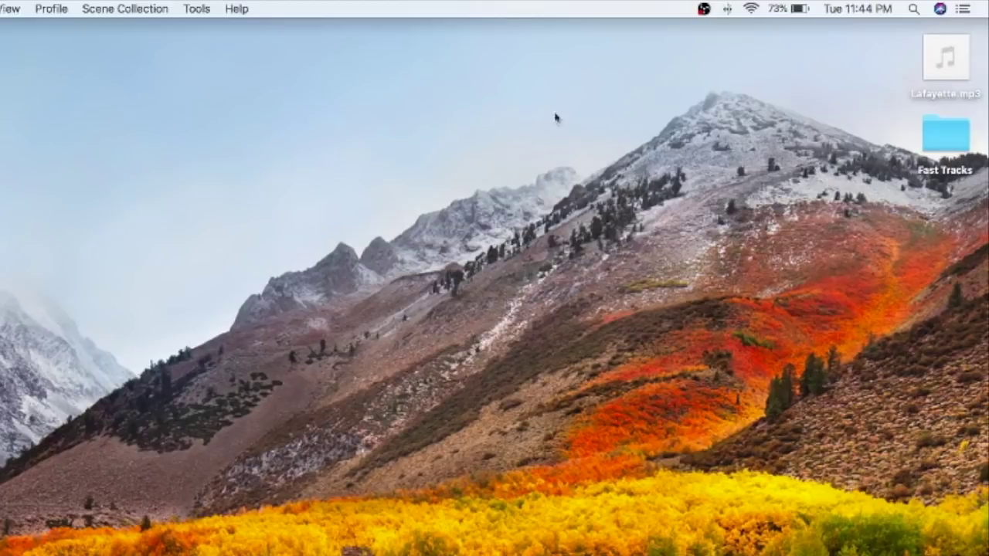
Open the Network preferences and check the IP address of the existing Wi-Fi service
{"action": "left_click", "coordinate": [751, 9]}
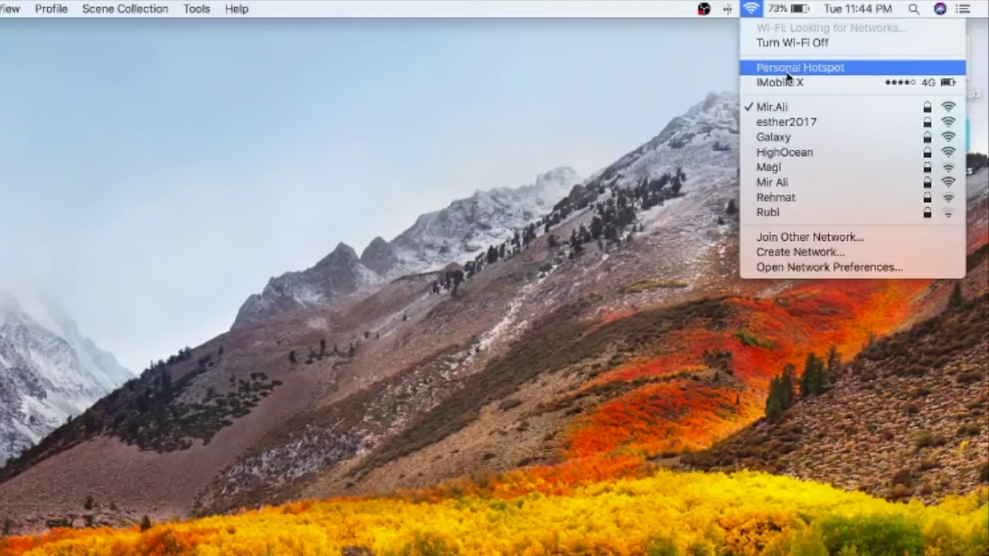
{"action": "left_click", "coordinate": [825, 267]}
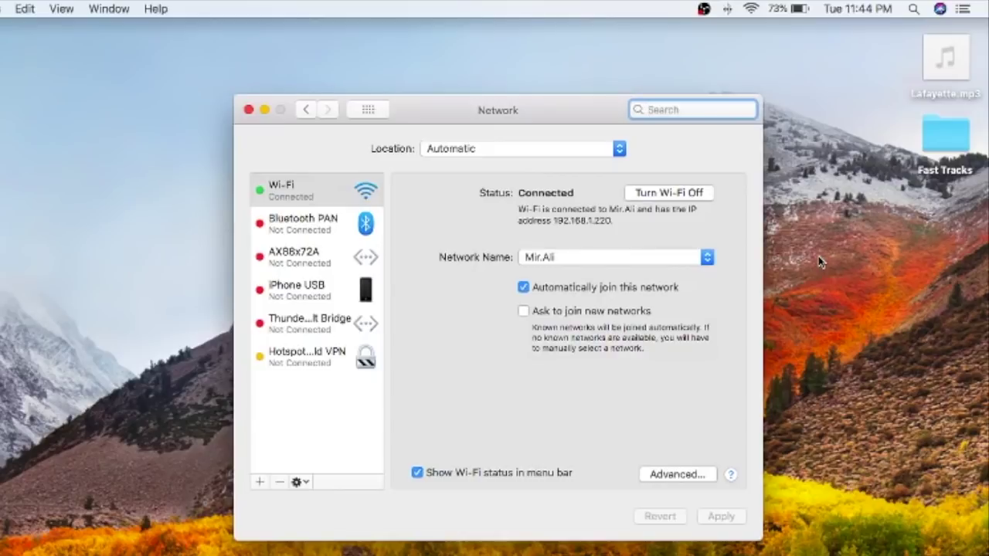
{"action": "left_click", "coordinate": [283, 195]}
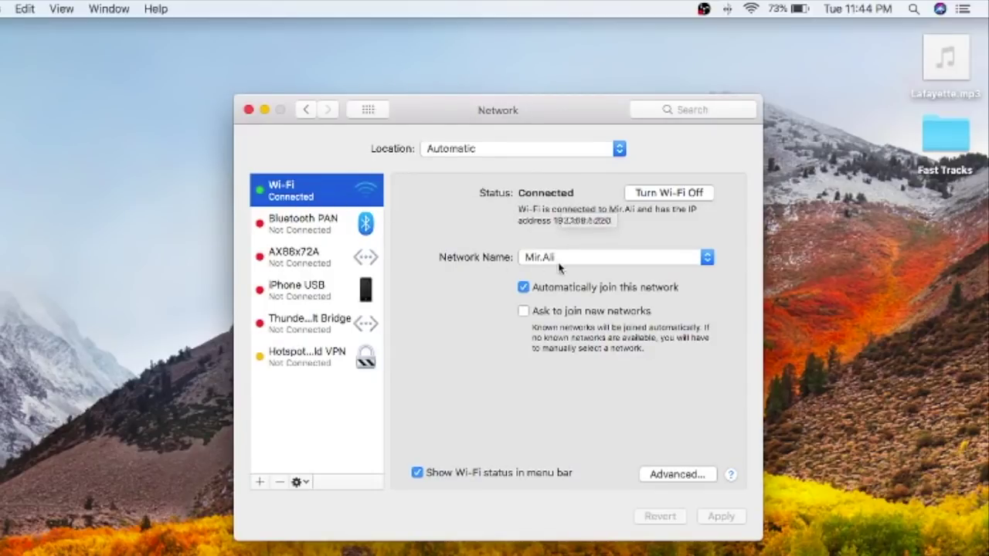
{"action": "left_click_drag", "start_coordinate": [618, 221], "coordinate": [518, 209]}
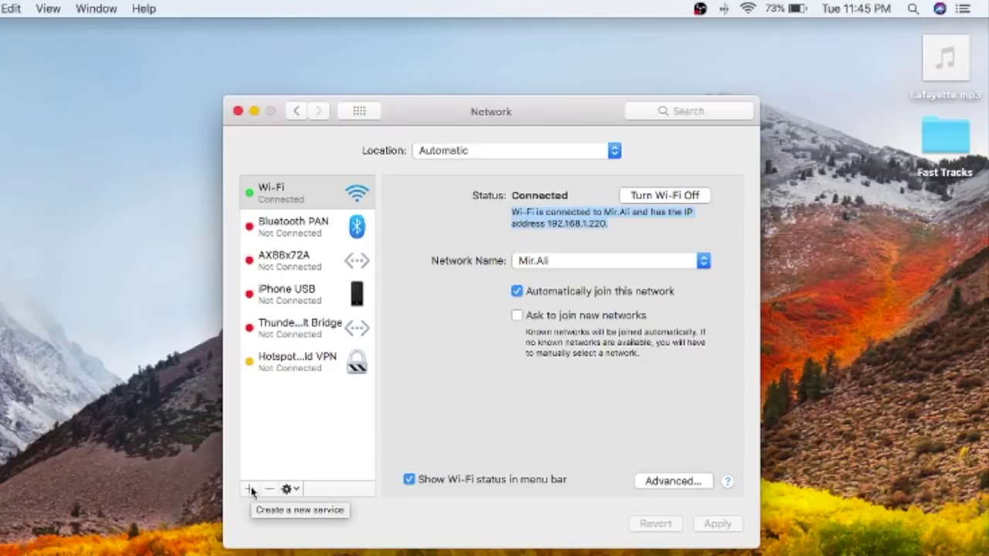
Create a new network service named IP Phone on the Wi-Fi interface
{"action": "left_click", "coordinate": [251, 489]}
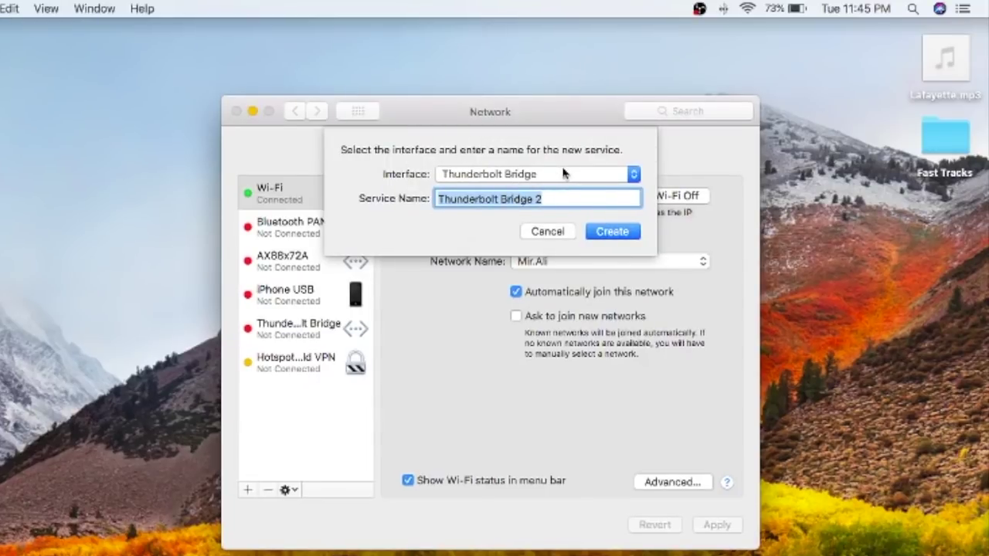
{"action": "left_click", "coordinate": [563, 173]}
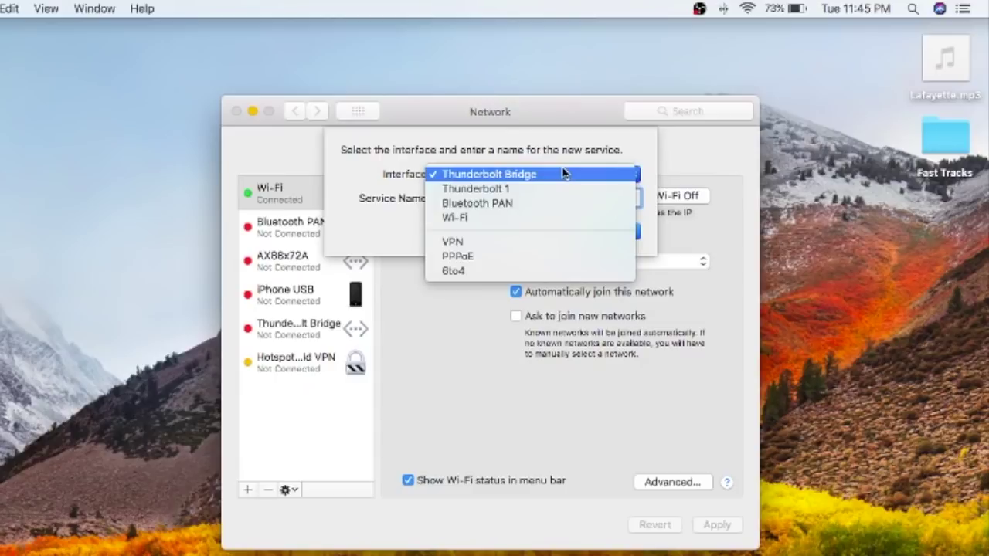
{"action": "left_click", "coordinate": [513, 220]}
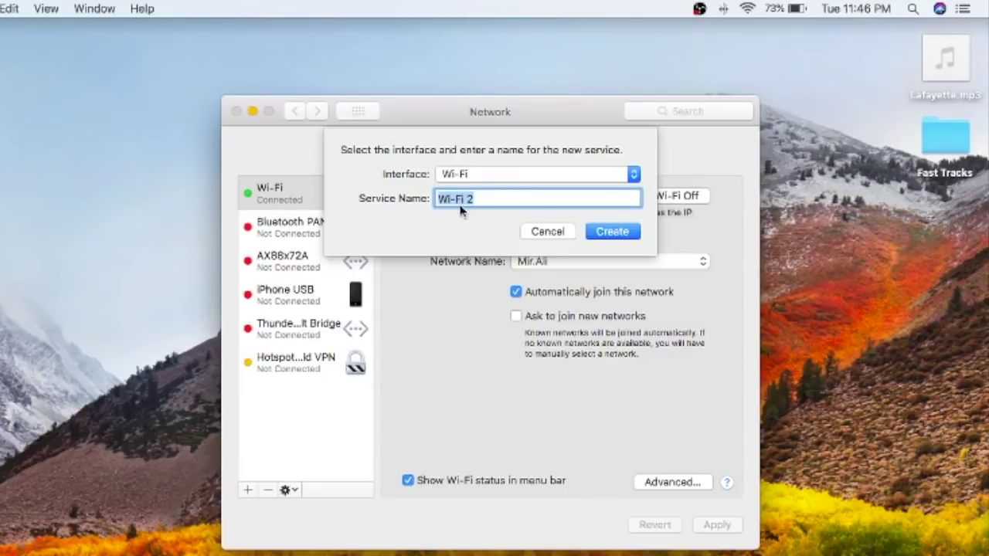
{"action": "key", "text": "BackSpace"}
{"action": "type", "text": "IP Phone"}
{"action": "left_click", "coordinate": [619, 233]}
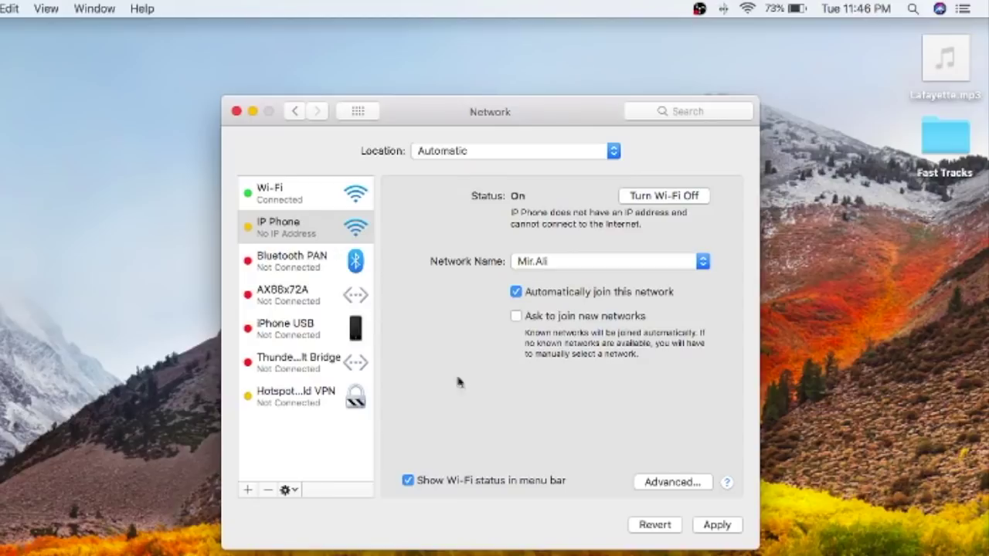
Switch the IP Phone service's IPv4 configuration to Manually in its advanced TCP/IP settings
{"action": "left_click", "coordinate": [690, 483]}
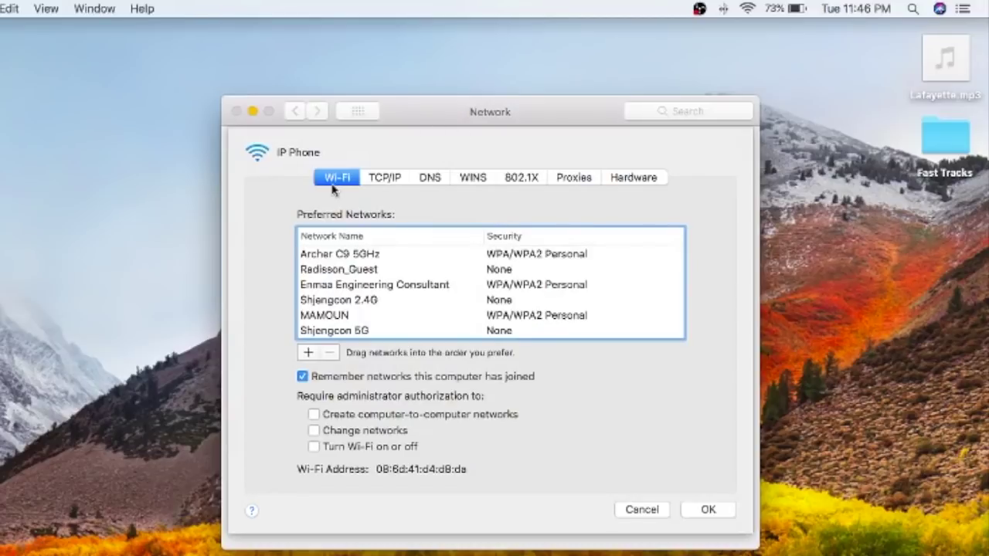
{"action": "left_click", "coordinate": [378, 178]}
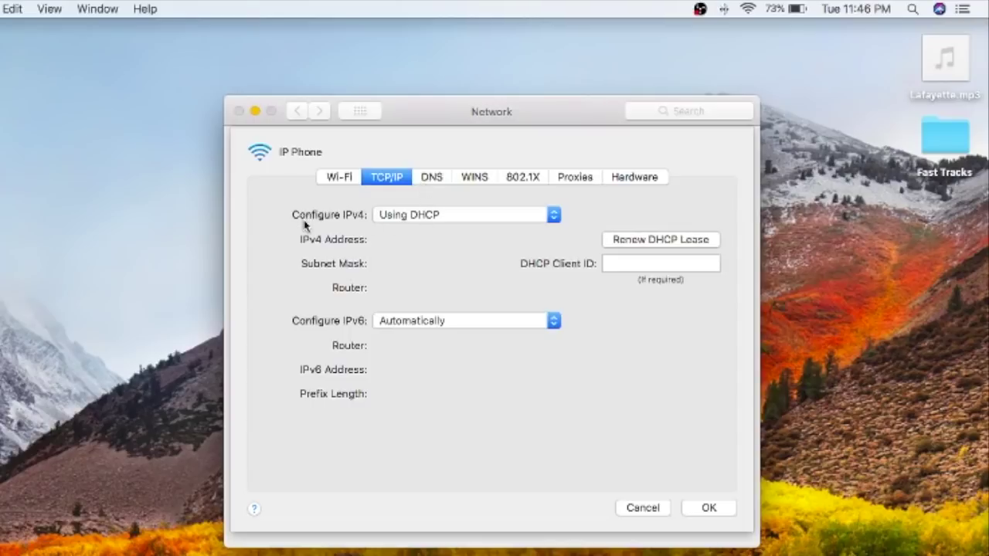
{"action": "left_click", "coordinate": [433, 223]}
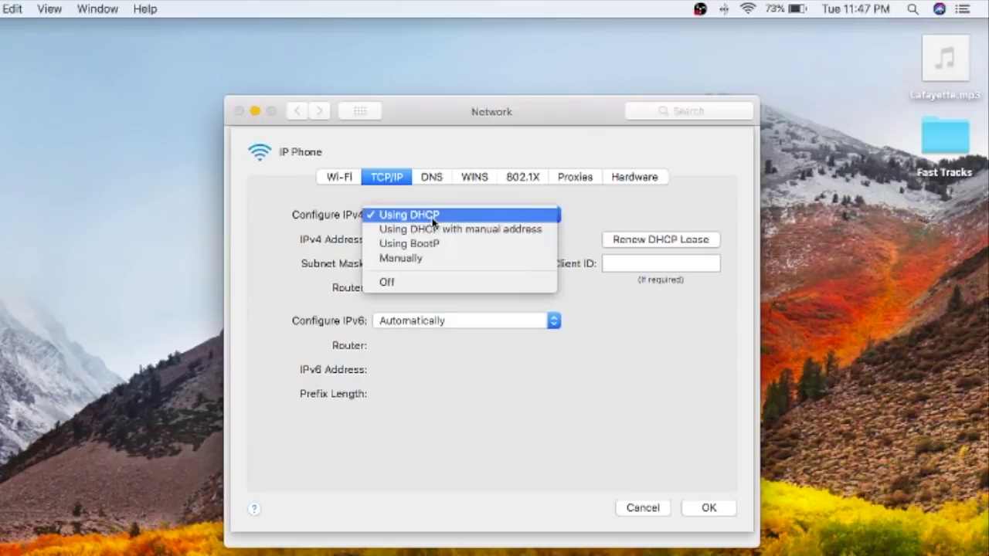
{"action": "left_click", "coordinate": [447, 266]}
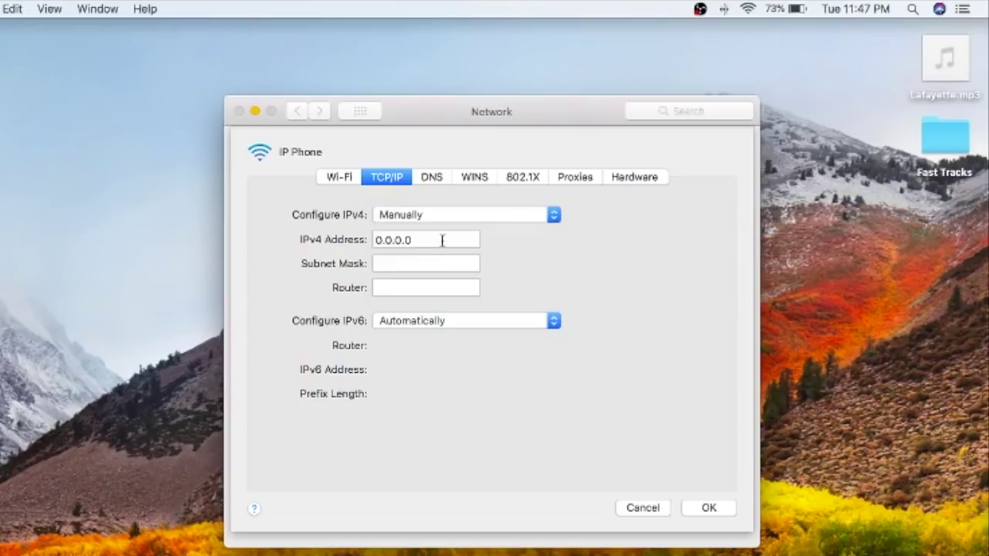
Set the IP Phone service's IPv4 address to 192.168.0.1
{"action": "left_click", "coordinate": [442, 240]}
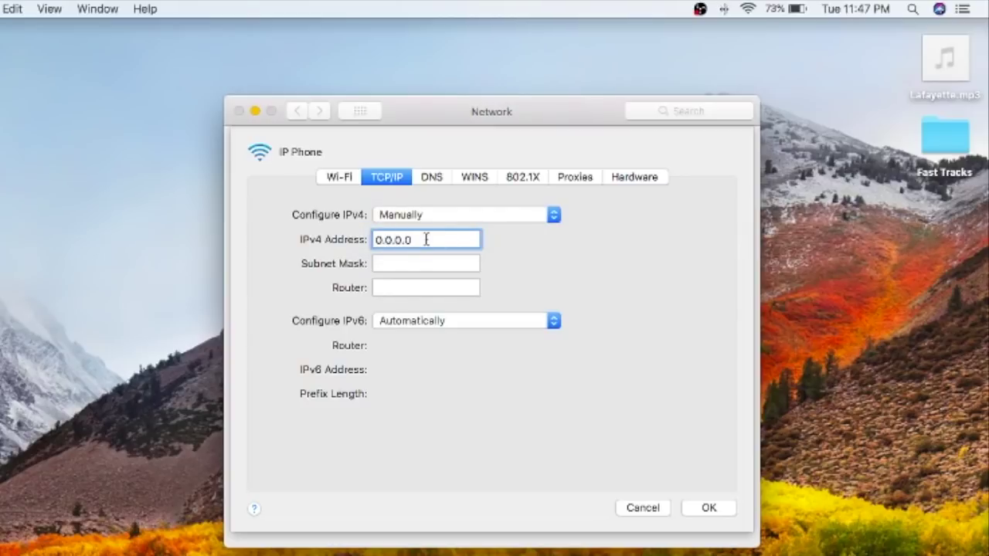
{"action": "left_click_drag", "start_coordinate": [407, 240], "coordinate": [342, 234]}
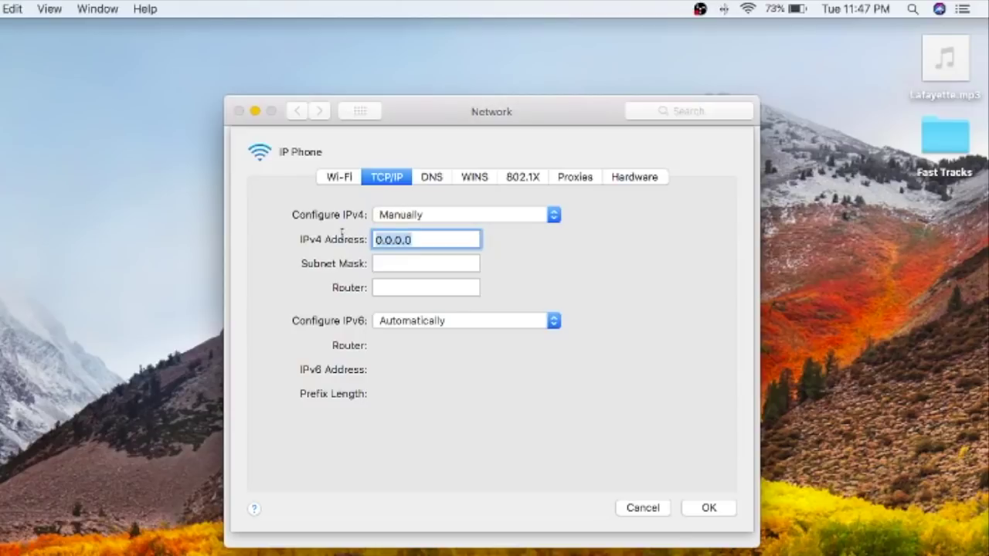
{"action": "type", "text": "192."}
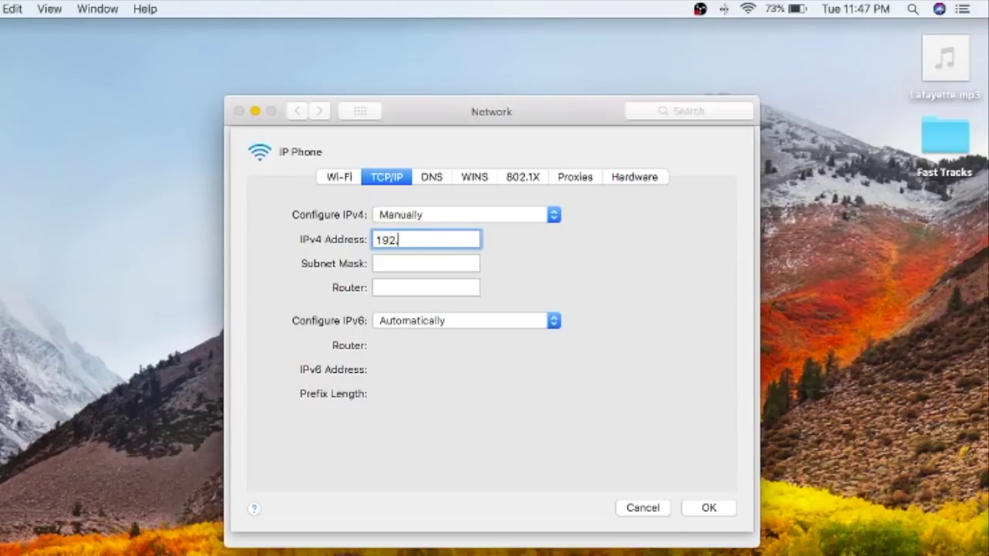
{"action": "type", "text": "168"}
{"action": "key", "text": "BackSpace"}
{"action": "type", "text": "8.1."}
{"action": "key", "text": "BackSpace"}
{"action": "key", "text": "BackSpace"}
{"action": "type", "text": "0.1"}
Set the IP Phone service's subnet mask to 255.255.255.0 and its router to 192.168.0.1
{"action": "left_click", "coordinate": [425, 263]}
{"action": "type", "text": "2"}
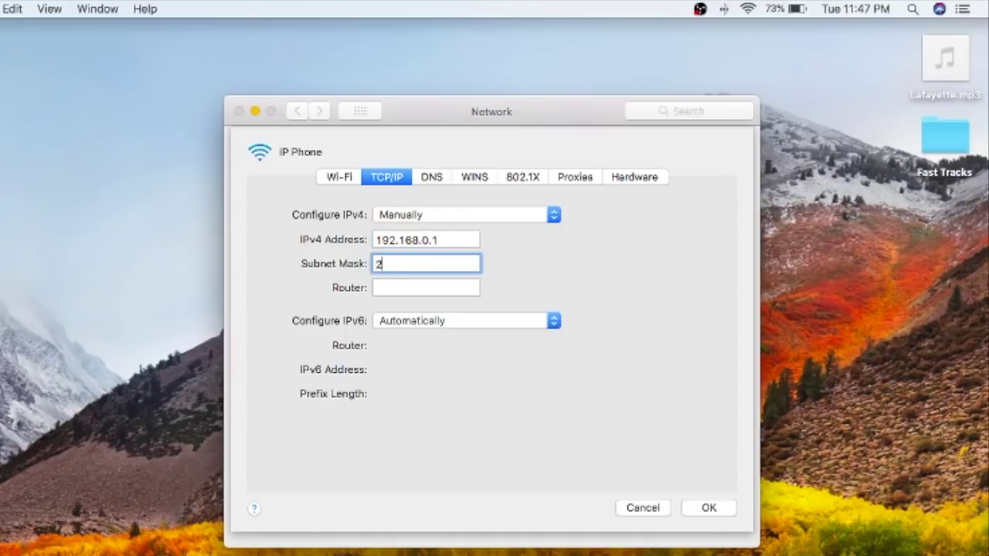
{"action": "type", "text": "55.255.255.0"}
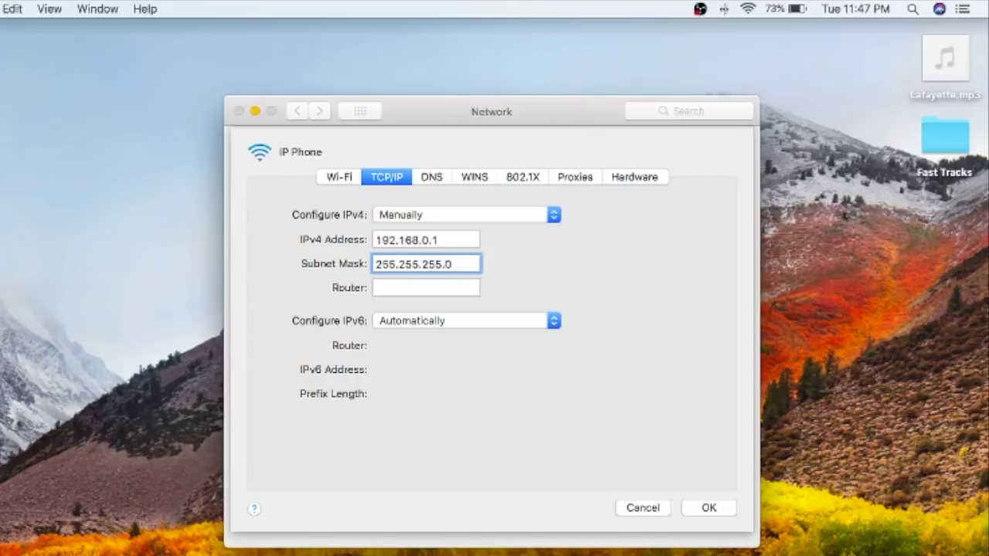
{"action": "key", "text": "Tab"}
{"action": "type", "text": "192.168"}
{"action": "key", "text": "BackSpace"}
{"action": "type", "text": "0.1"}
Change the IP Phone service's IPv4 address to 192.168.0.12 and apply the network settings
{"action": "key", "text": "shift+Tab"}
{"action": "key", "text": "shift+Tab"}
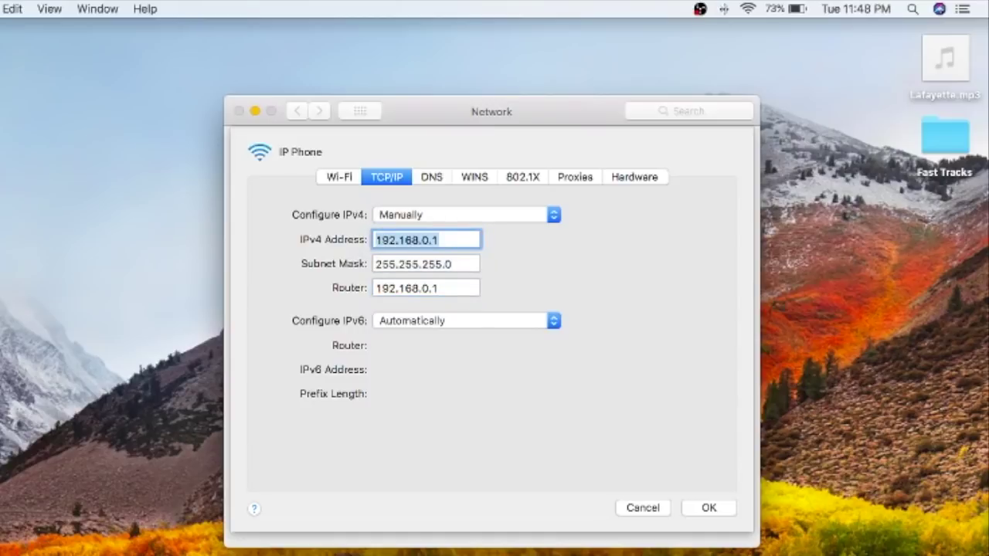
{"action": "key", "text": "Right"}
{"action": "type", "text": "2"}
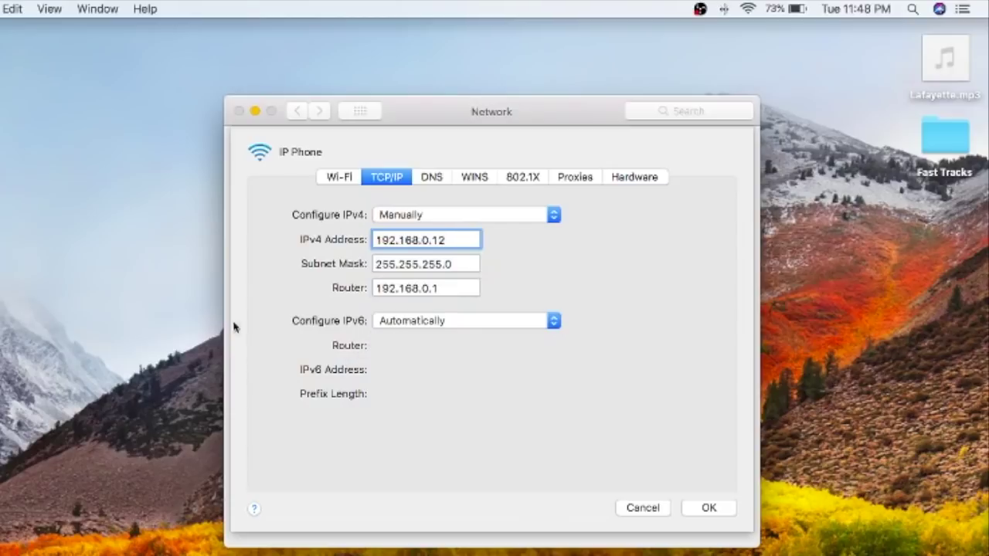
{"action": "left_click", "coordinate": [708, 510]}
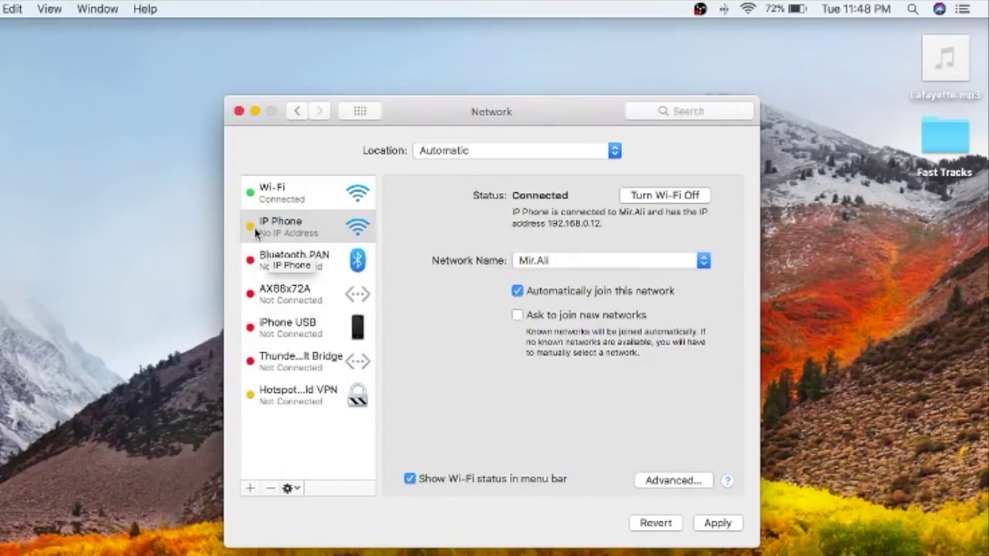
{"action": "left_click", "coordinate": [726, 524]}
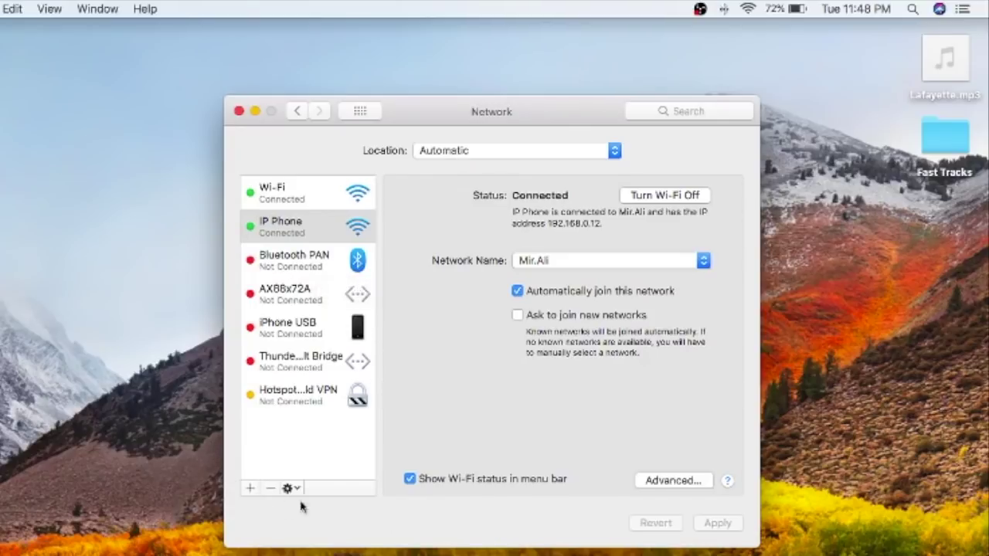
Create another network service on the Wi-Fi interface and name it CCTV
{"action": "left_click", "coordinate": [249, 491]}
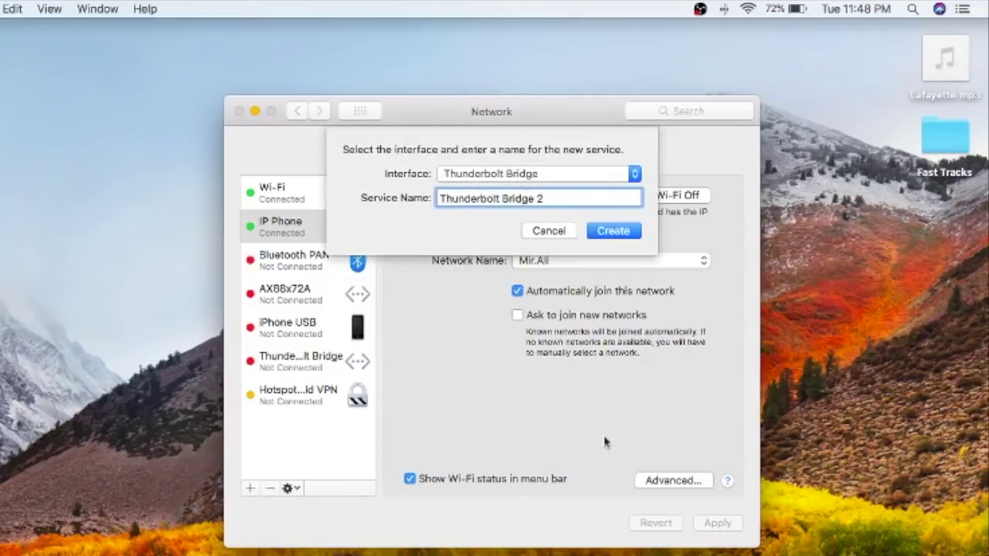
{"action": "left_click", "coordinate": [523, 177]}
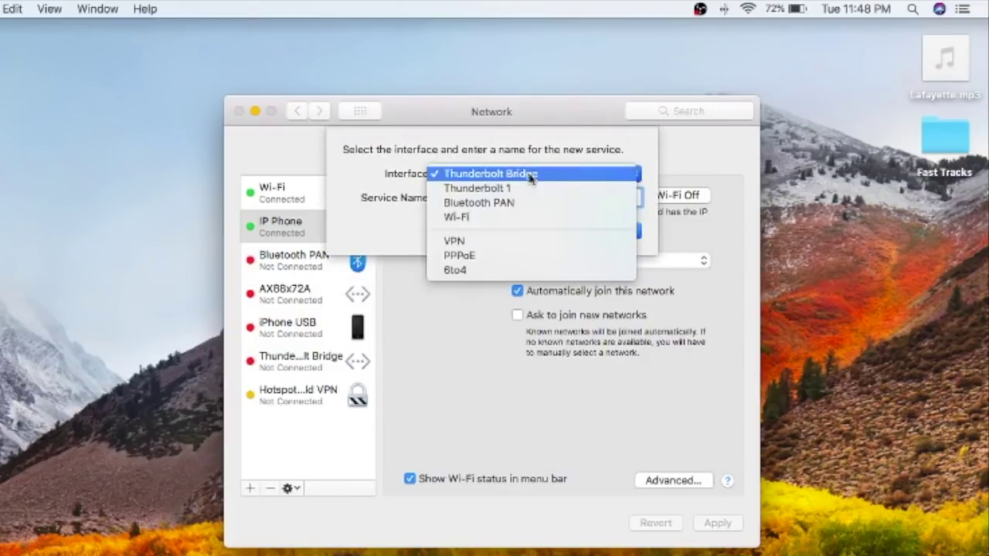
{"action": "left_click", "coordinate": [474, 219]}
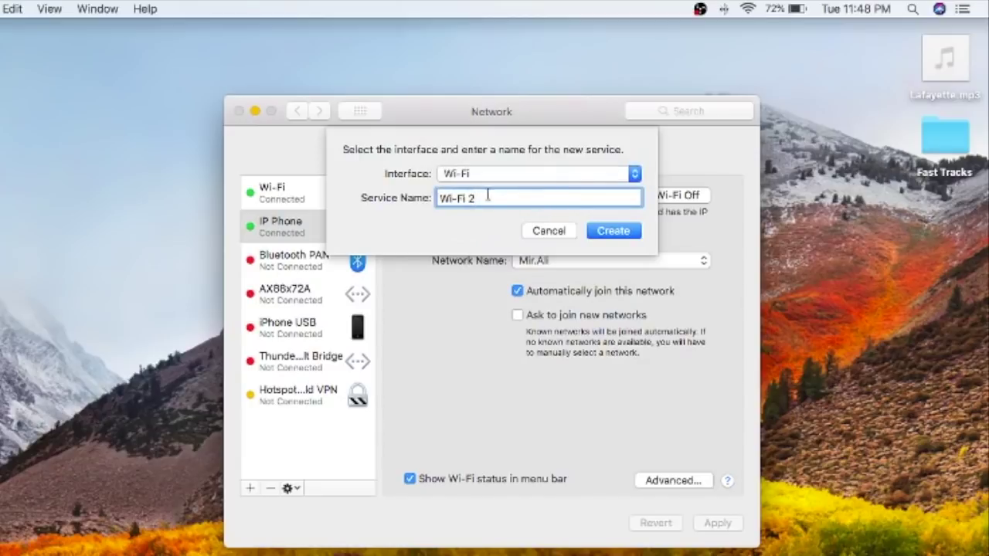
{"action": "type", "text": "CCTV"}
{"action": "left_click", "coordinate": [618, 232]}
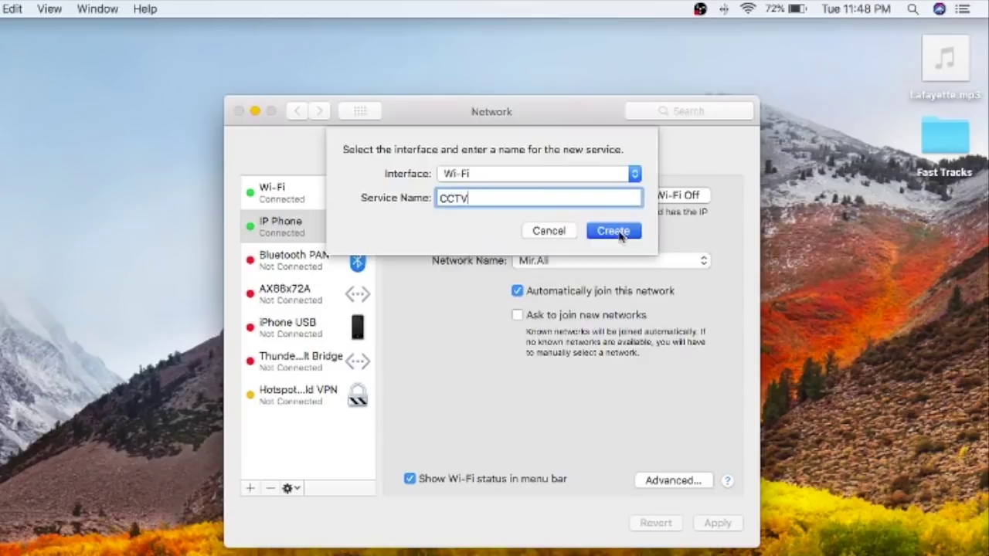
Configure the CCTV service's IPv4 manually with the address 192.168.5.113
{"action": "left_click", "coordinate": [672, 480]}
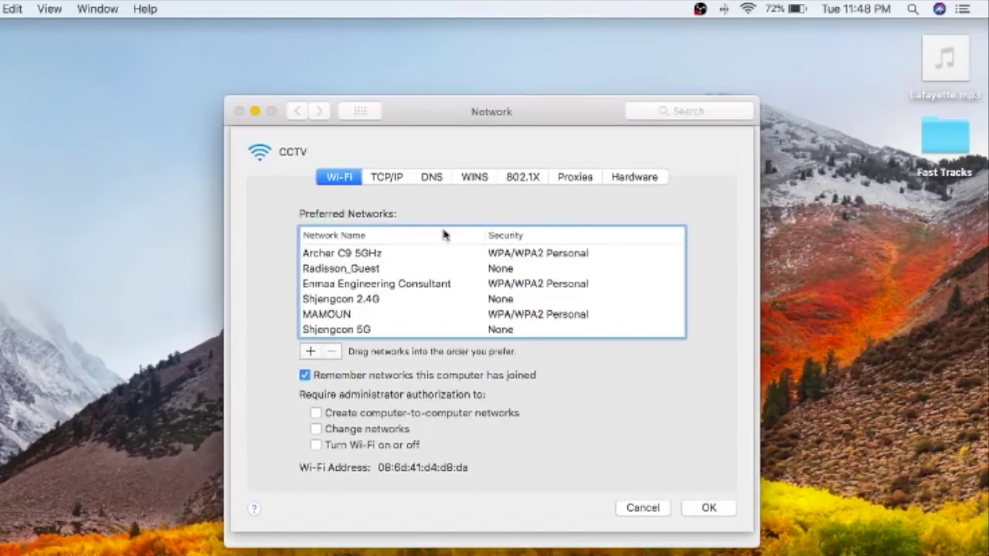
{"action": "left_click", "coordinate": [388, 177]}
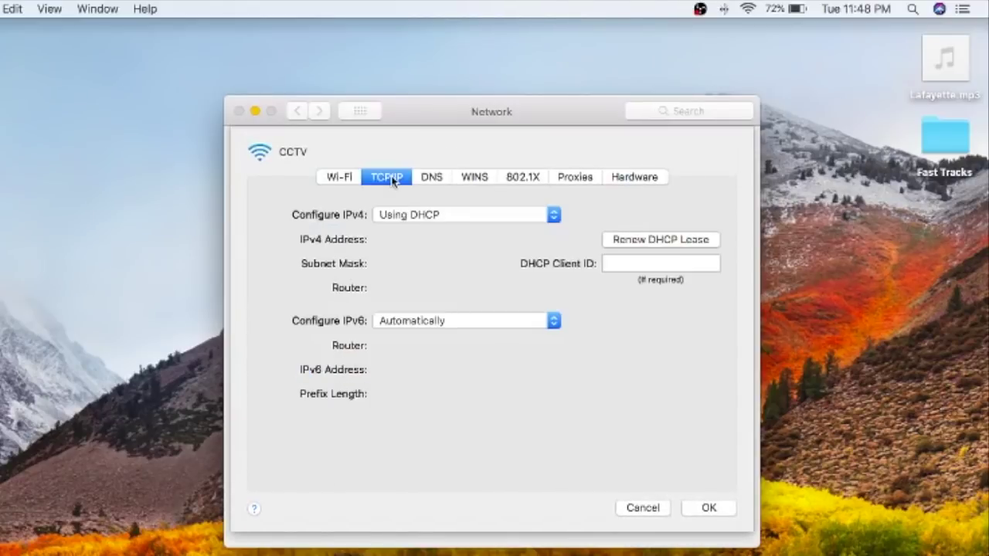
{"action": "left_click", "coordinate": [446, 219]}
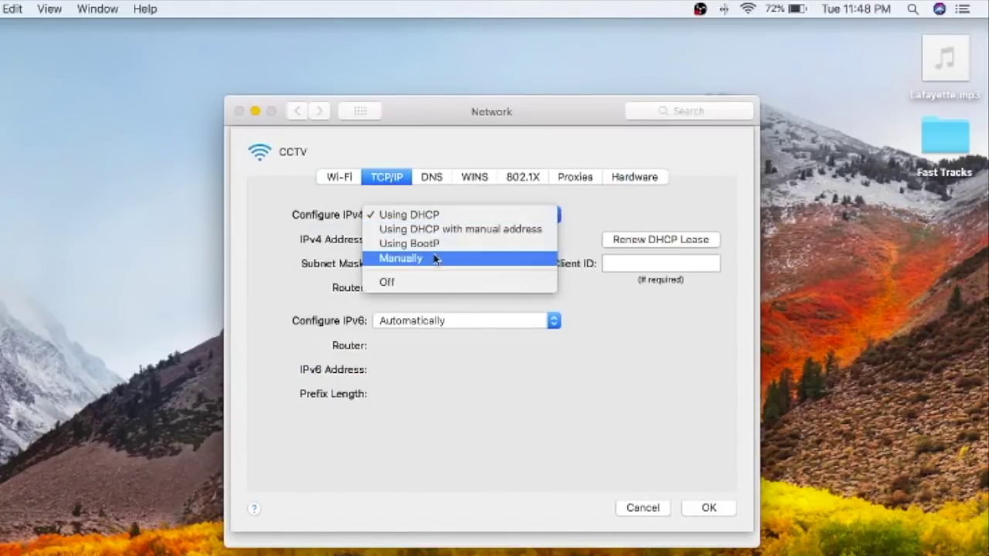
{"action": "left_click", "coordinate": [434, 259]}
{"action": "left_click_drag", "start_coordinate": [443, 235], "coordinate": [353, 233]}
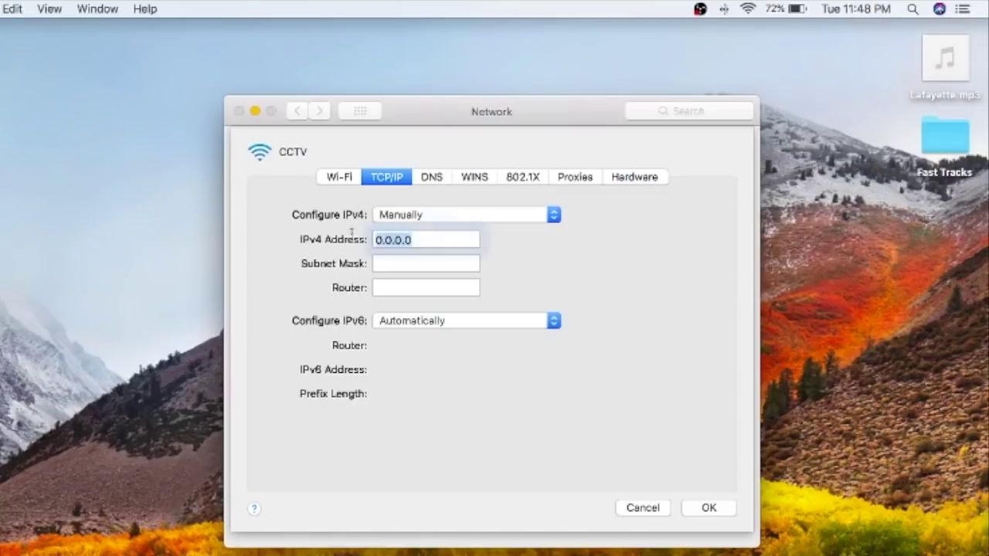
{"action": "type", "text": "192.168"}
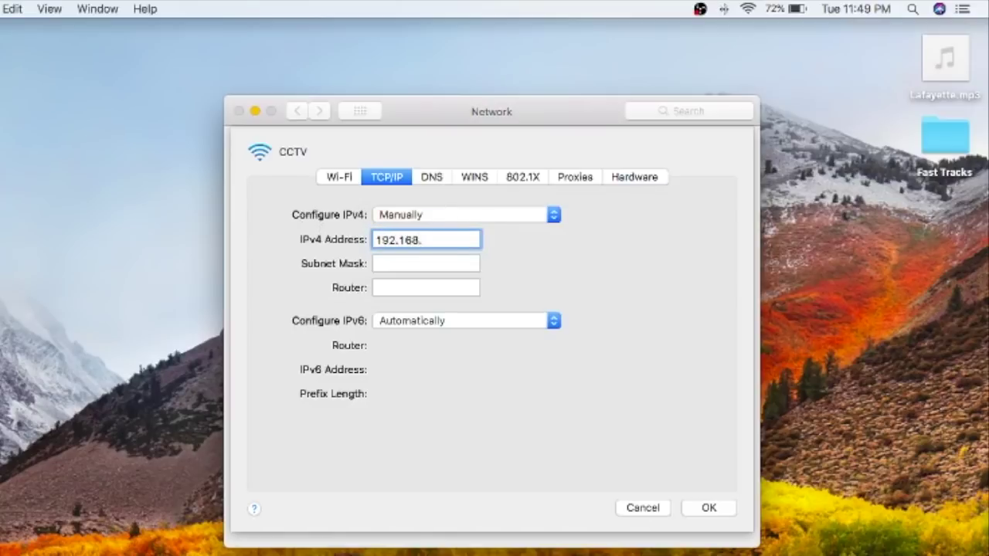
{"action": "type", "text": ".5.11"}
Set the CCTV service's subnet mask to 255.255.255.0 and router to 192.168.5.1, and apply the settings
{"action": "left_click", "coordinate": [426, 264]}
{"action": "type", "text": "19"}
{"action": "key", "text": "BackSpace"}
{"action": "key", "text": "BackSpace"}
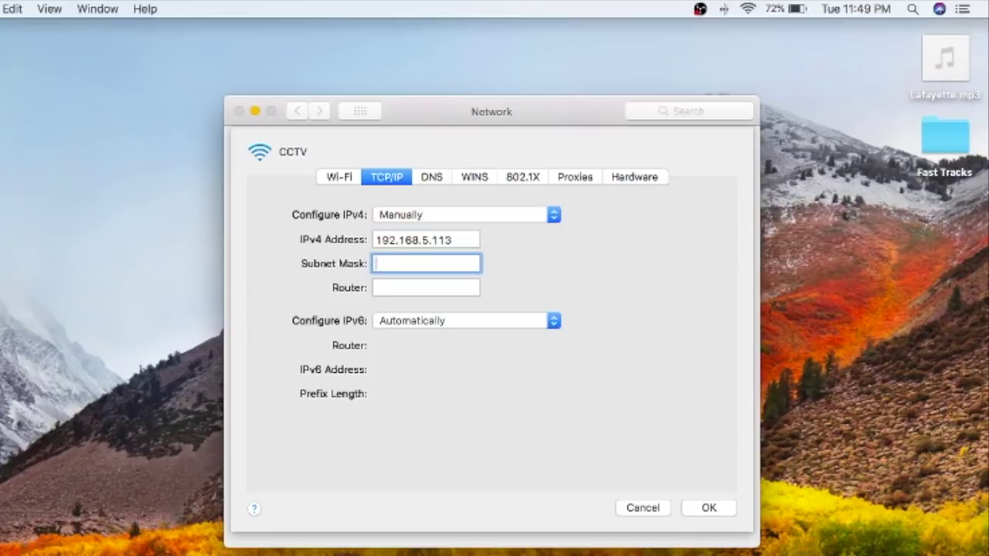
{"action": "type", "text": "255.255.255.0"}
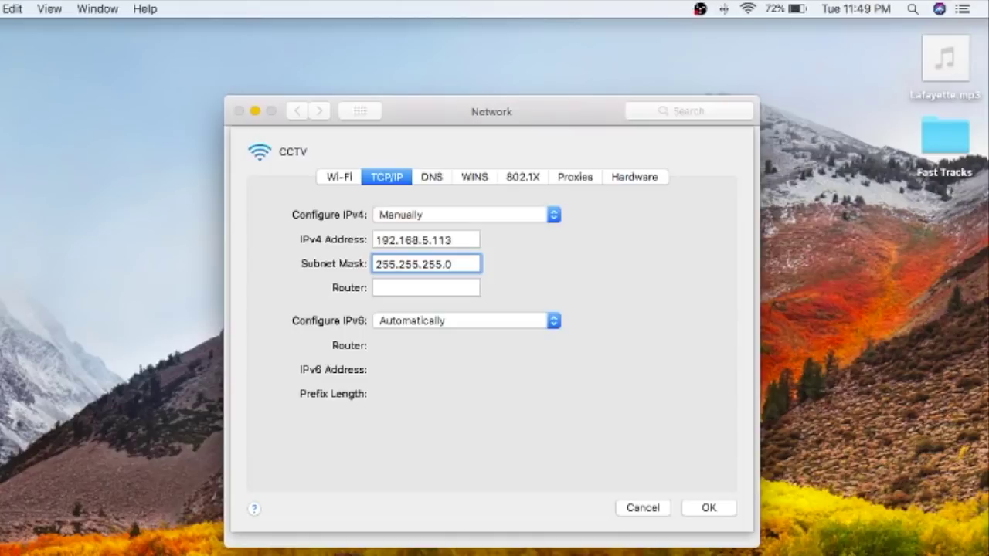
{"action": "left_click", "coordinate": [426, 288]}
{"action": "type", "text": "192.168.5.1"}
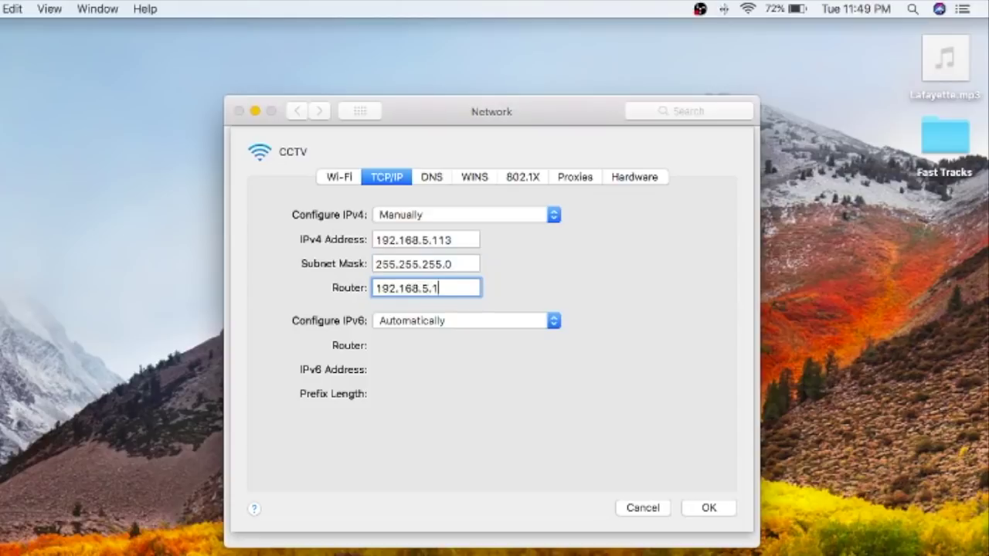
{"action": "left_click", "coordinate": [706, 508]}
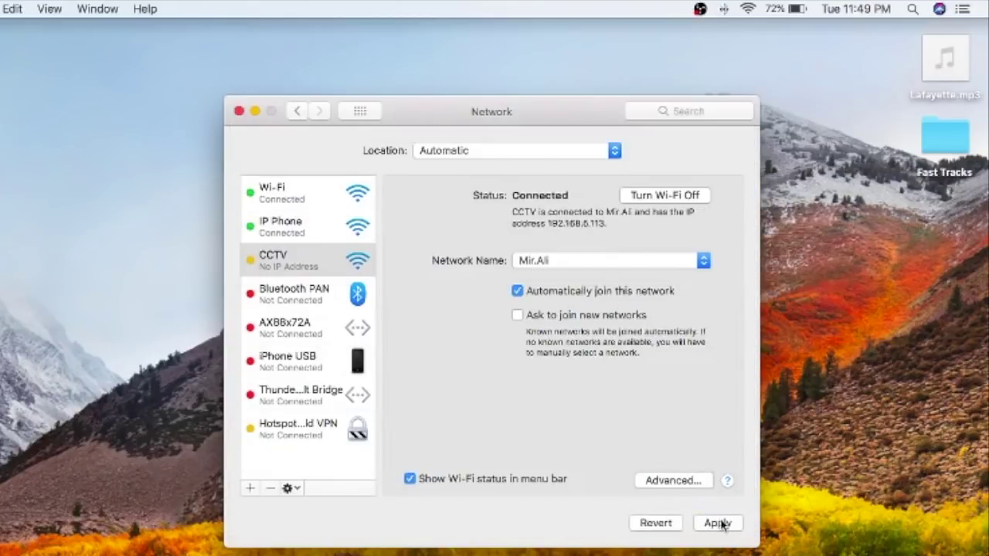
{"action": "left_click", "coordinate": [717, 523]}
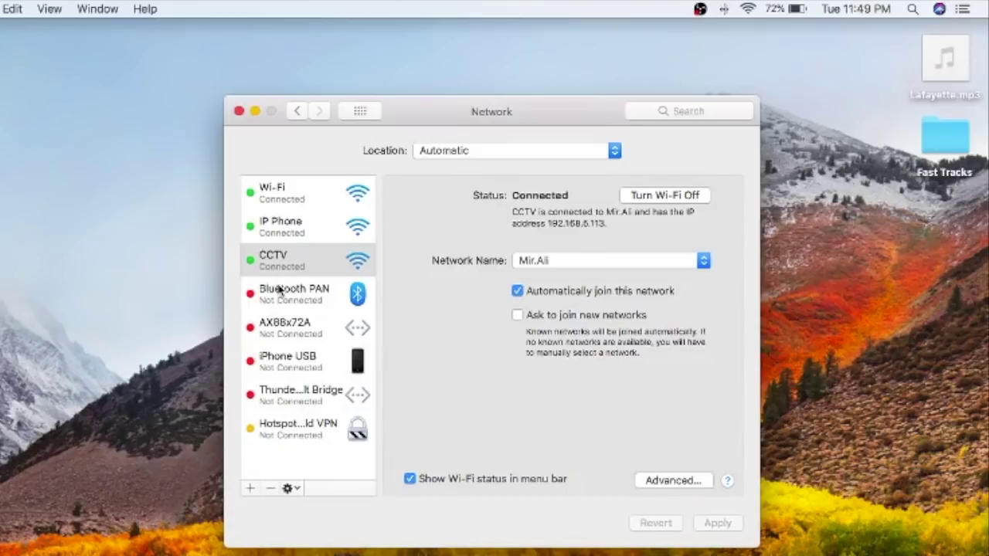